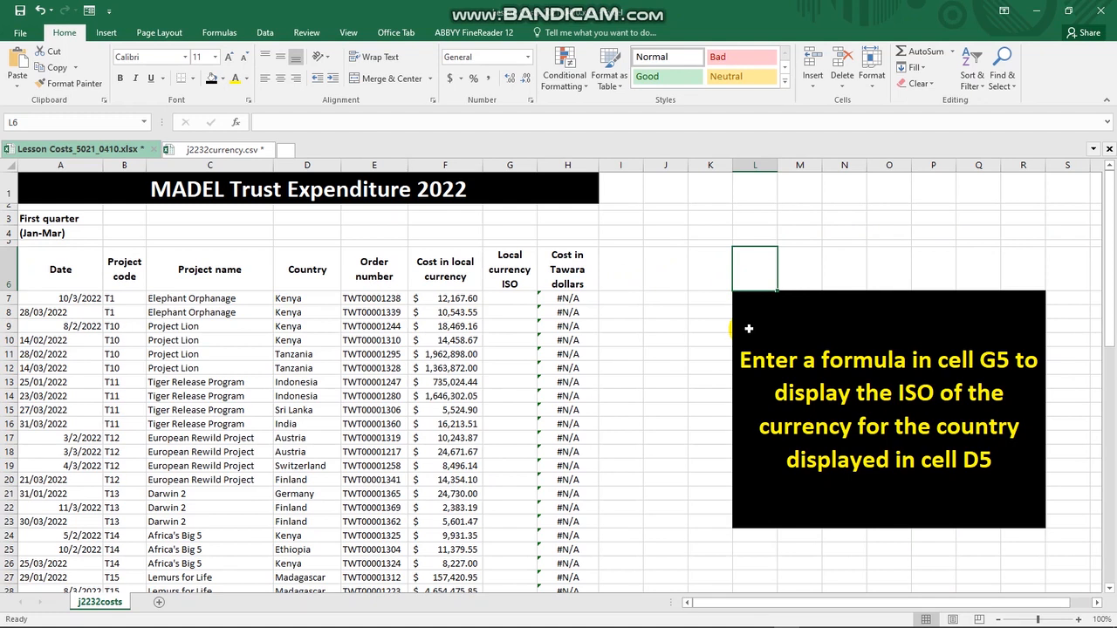
# Step: Compare the Country and Local currency ISO columns in the costs workbook with the ISO and Country columns in j2232currency.csv
pyautogui.click(523, 298)
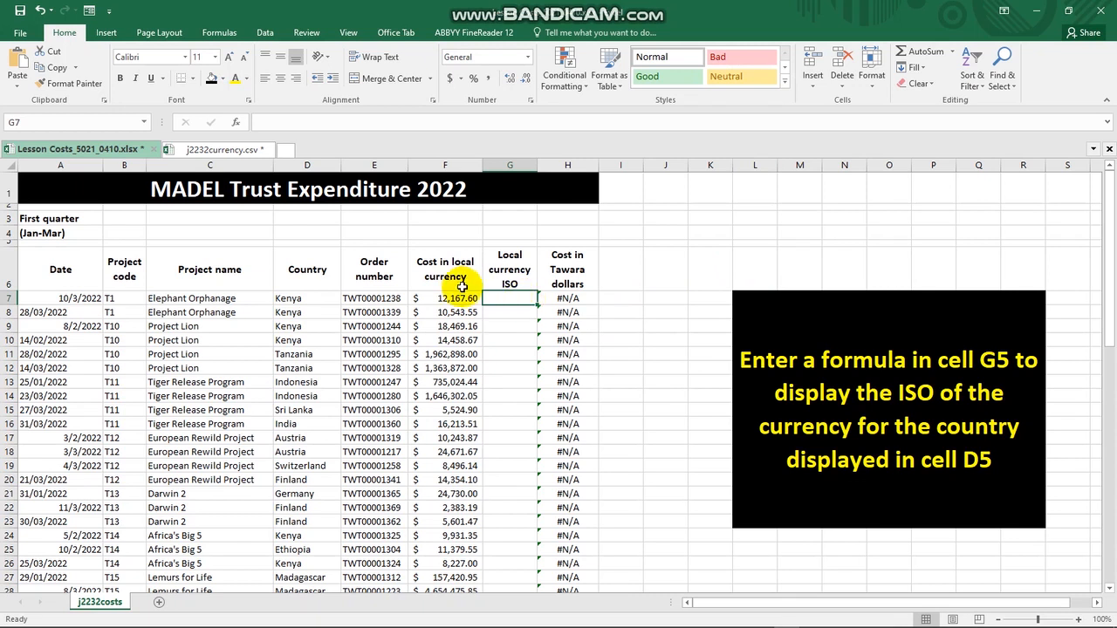
pyautogui.click(290, 297)
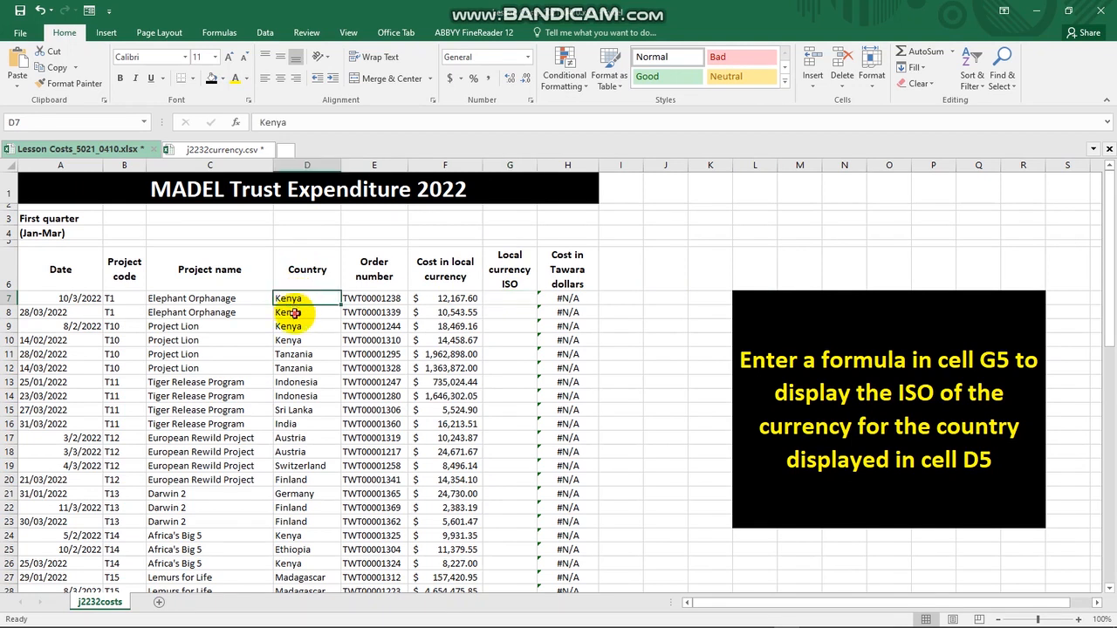
pyautogui.click(296, 313)
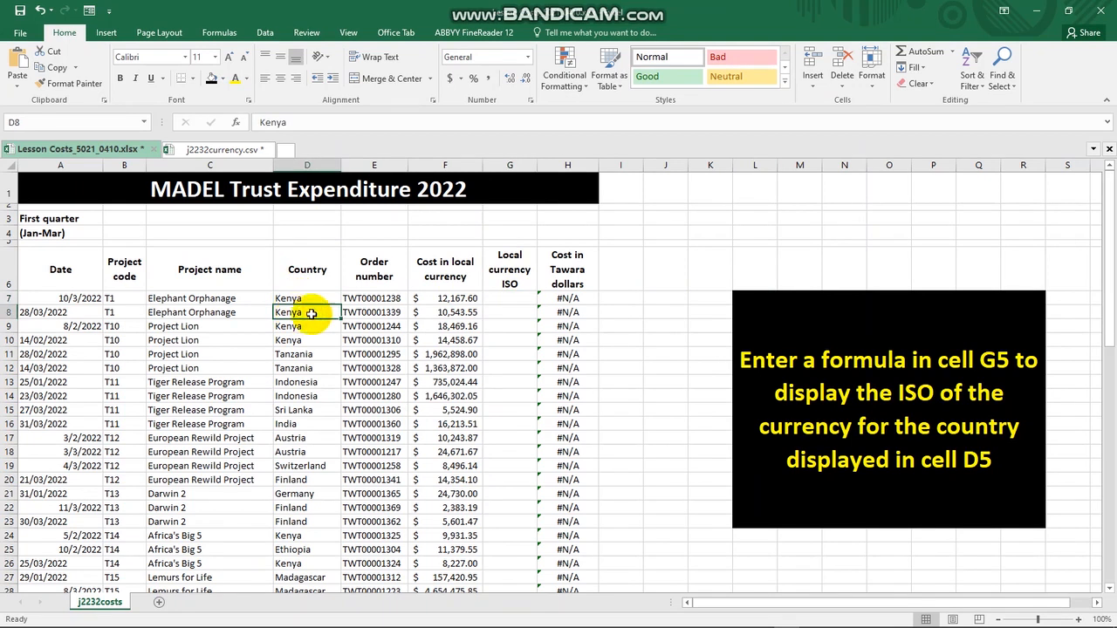
pyautogui.click(515, 300)
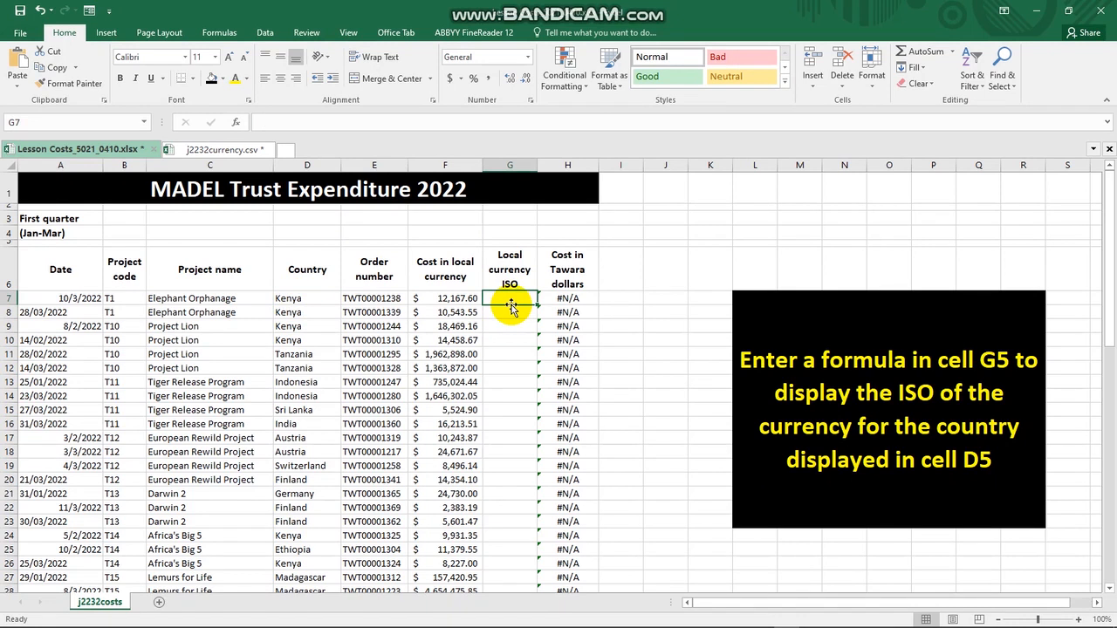
pyautogui.click(220, 150)
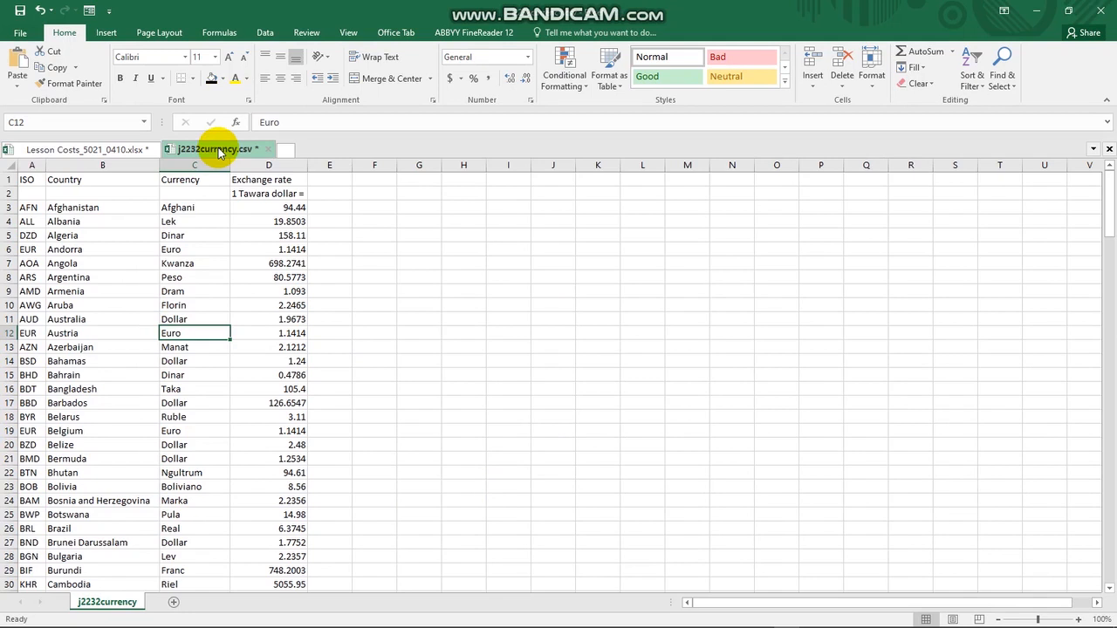
pyautogui.click(192, 292)
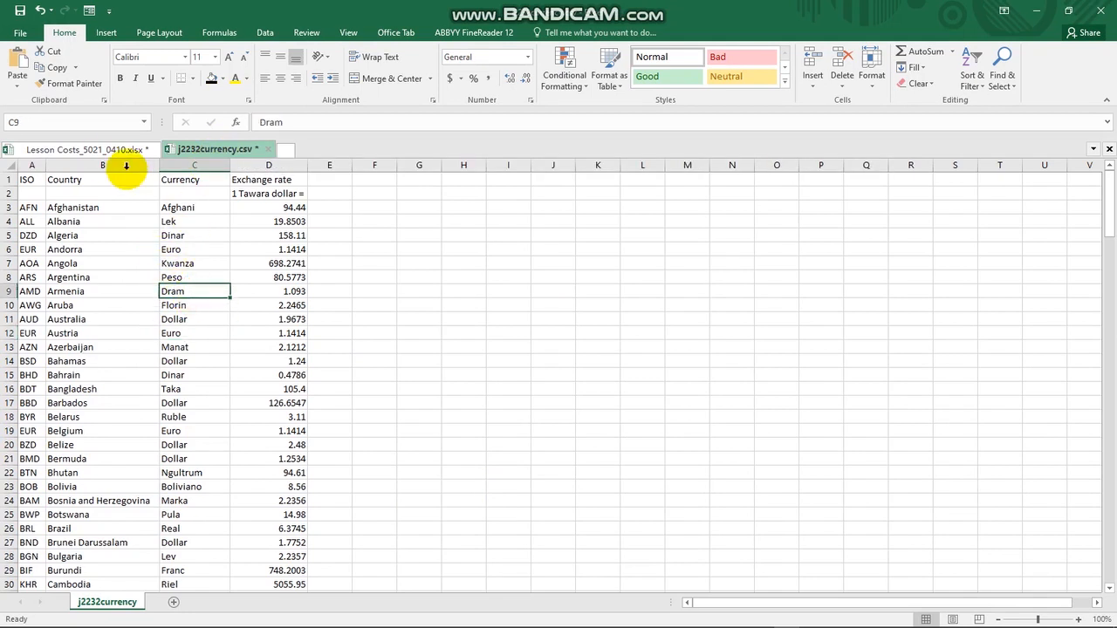
pyautogui.click(77, 208)
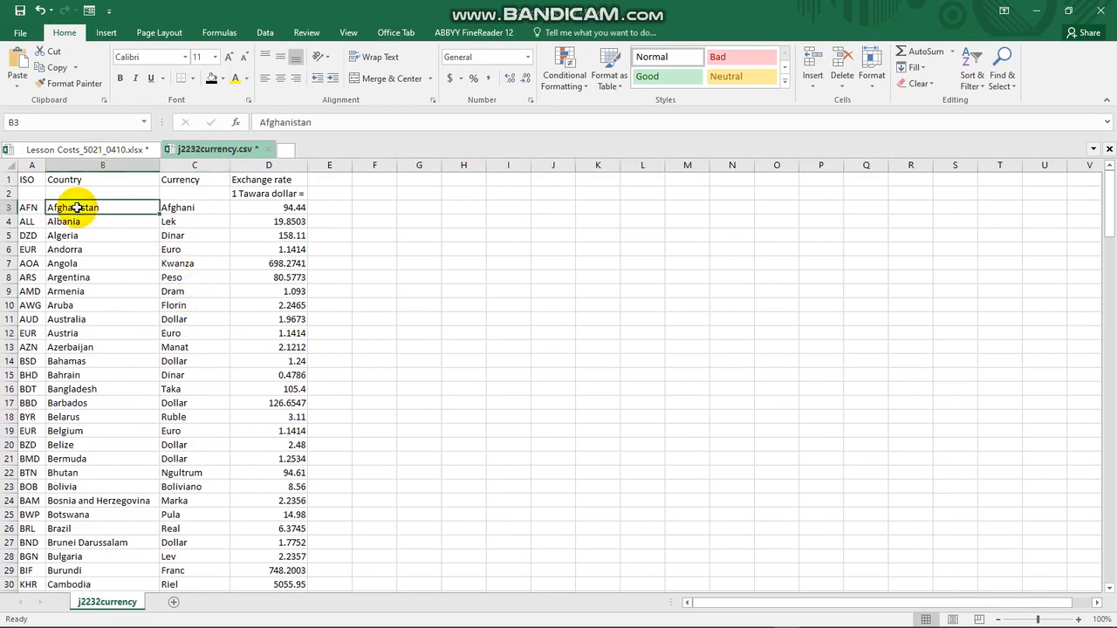
pyautogui.click(87, 149)
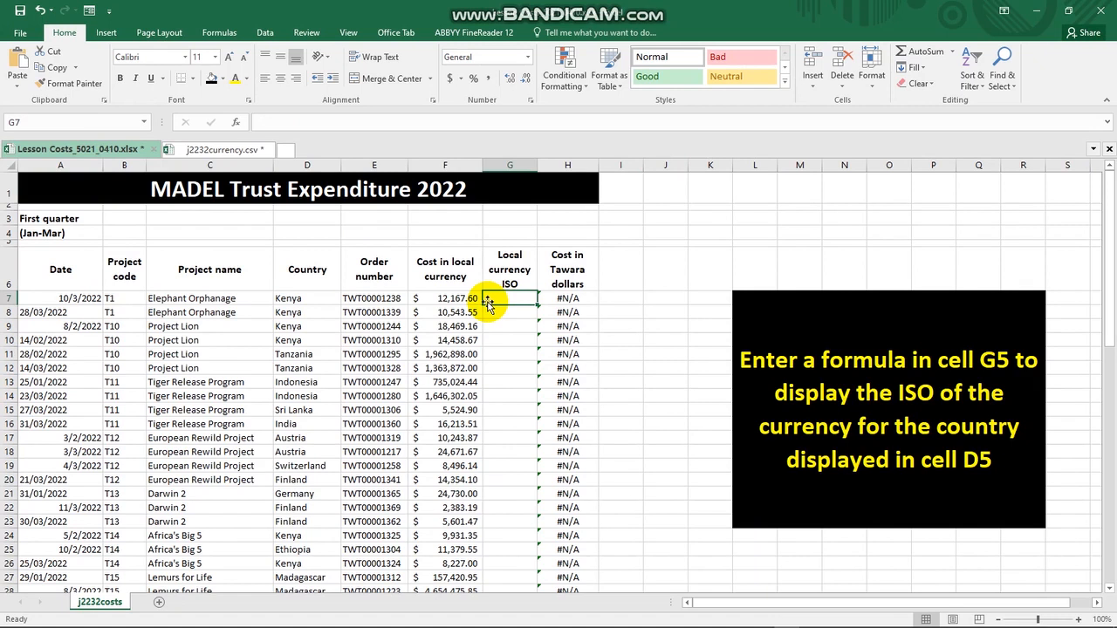
# Step: Start a VLOOKUP formula in cell G7 with the country in D7 as the lookup value
pyautogui.write('vl')
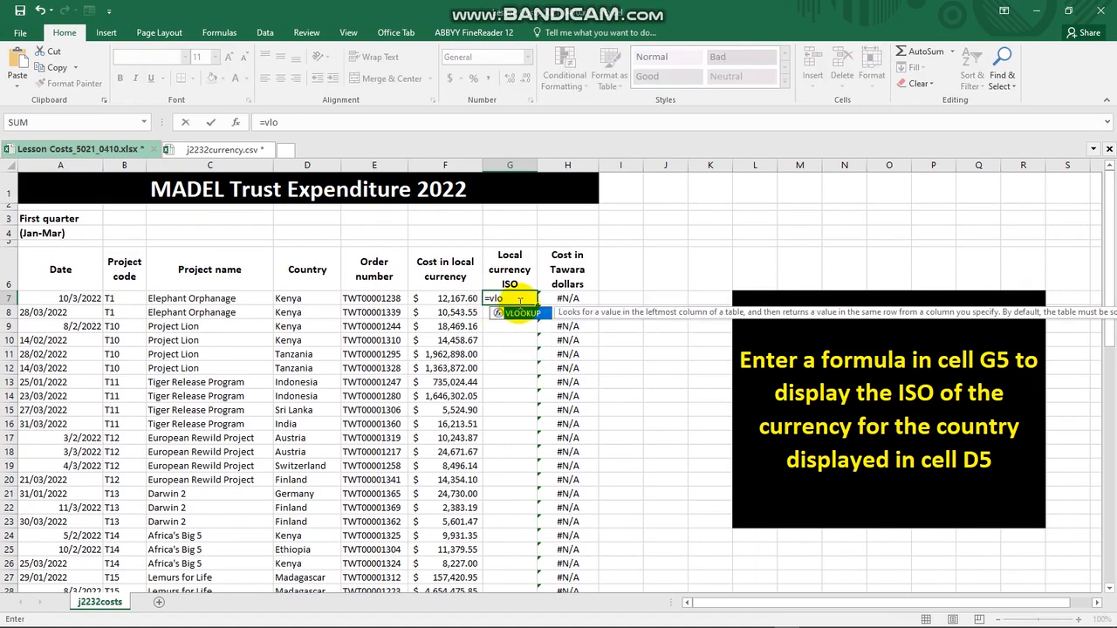
pyautogui.write('o')
pyautogui.doubleClick(522, 312)
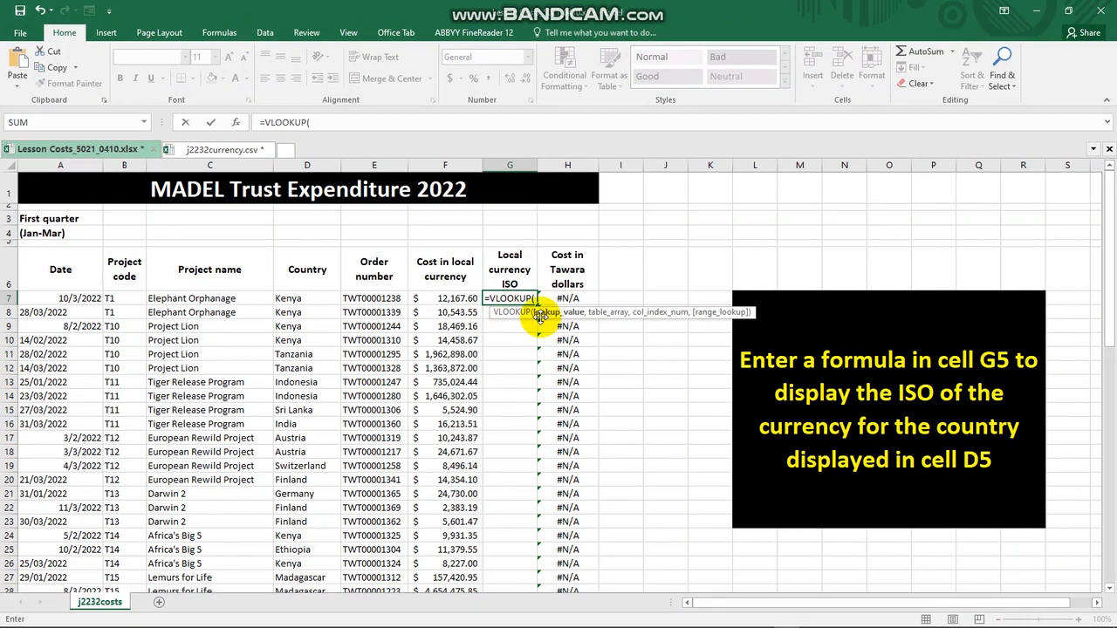
pyautogui.click(307, 299)
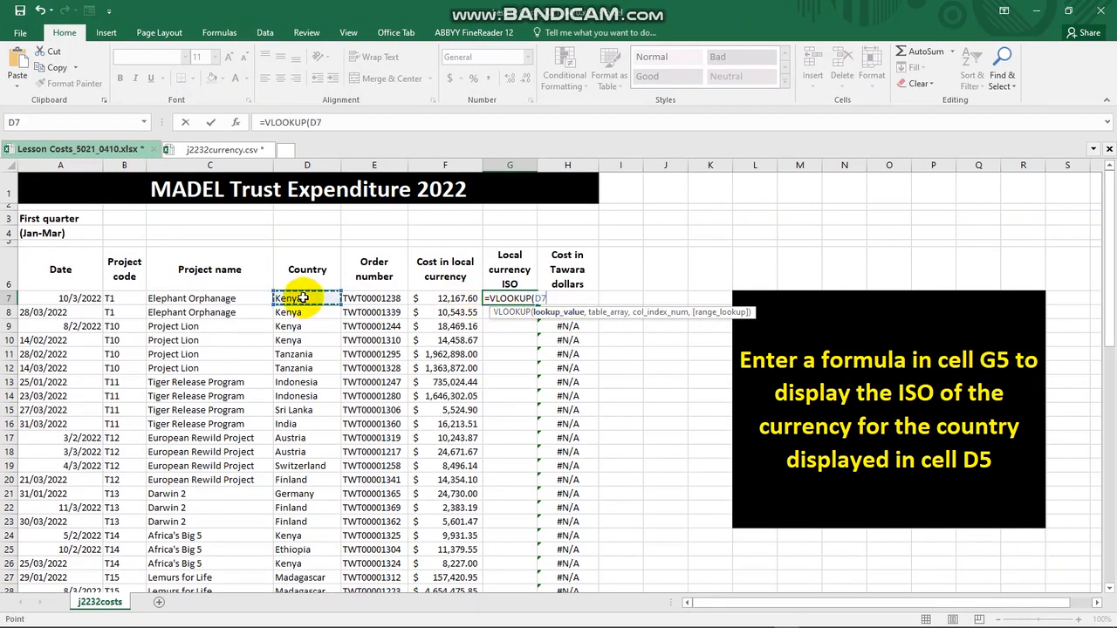
pyautogui.write(',')
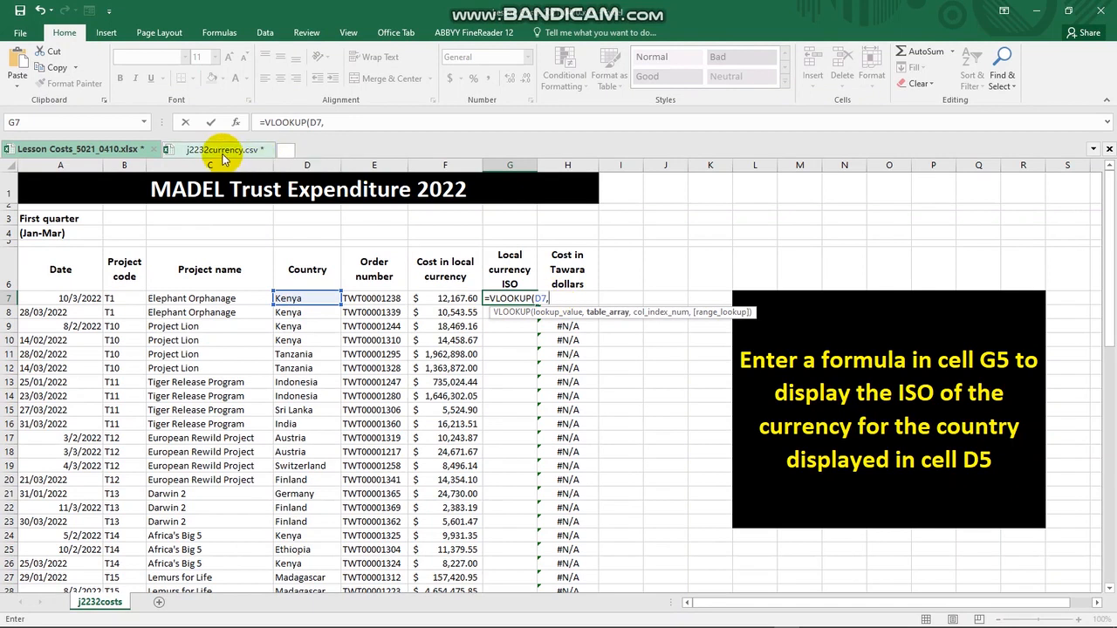
# Step: Set the VLOOKUP table array to the range A3:D184 in j2232currency.csv
pyautogui.click(223, 155)
pyautogui.moveTo(29, 208); pyautogui.dragTo(263, 208)
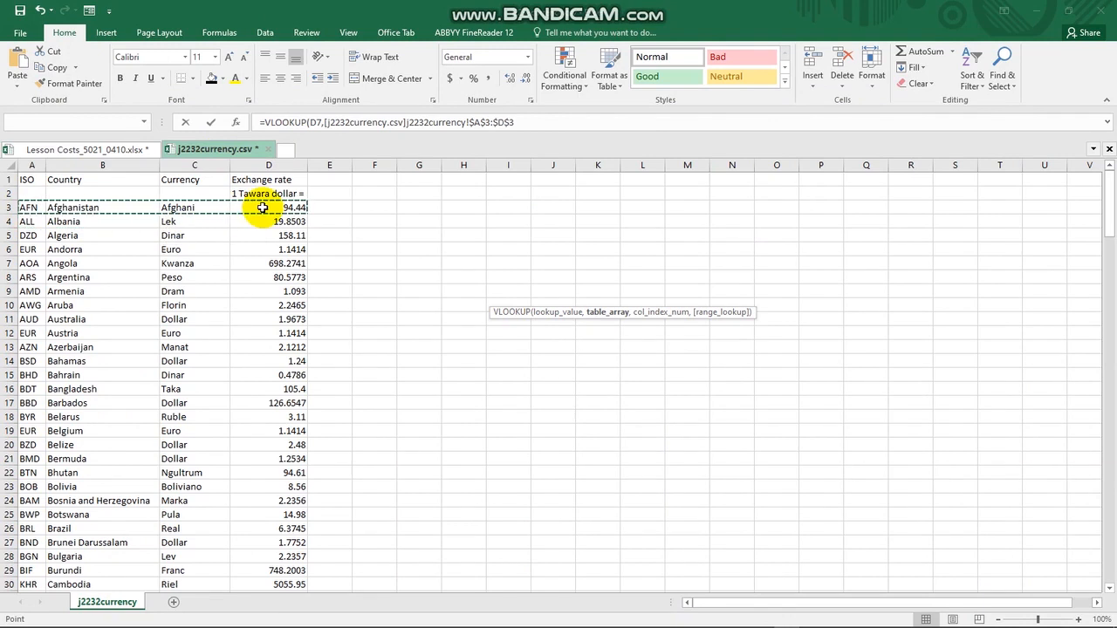
pyautogui.hotkey('ctrl', 'shift', 'Down')
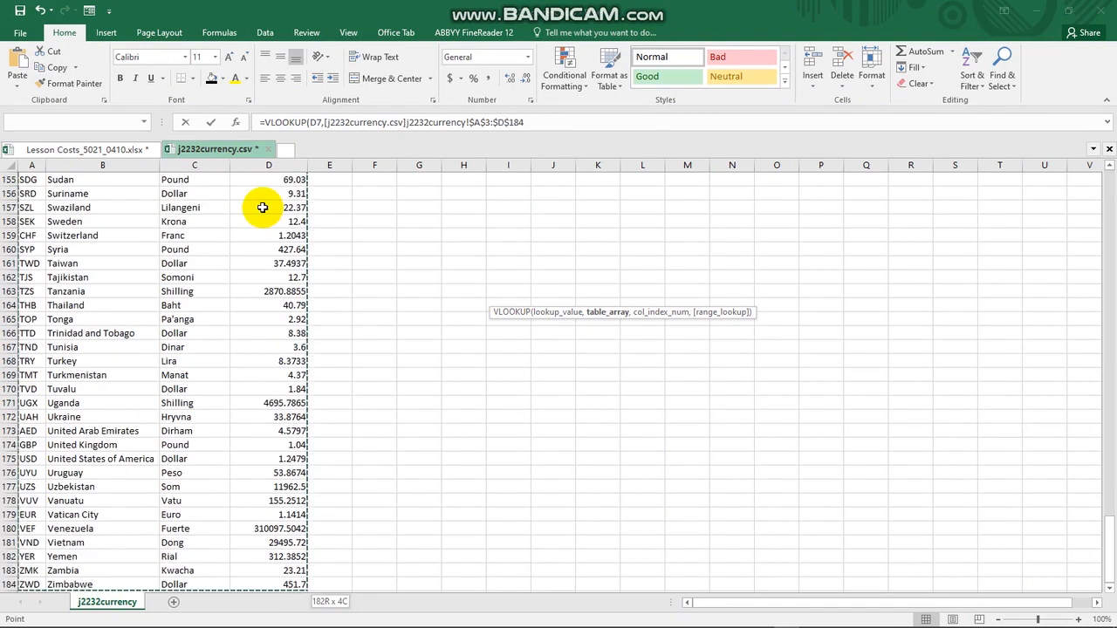
pyautogui.write(',')
pyautogui.moveTo(1110, 196); pyautogui.dragTo(1111, 168)
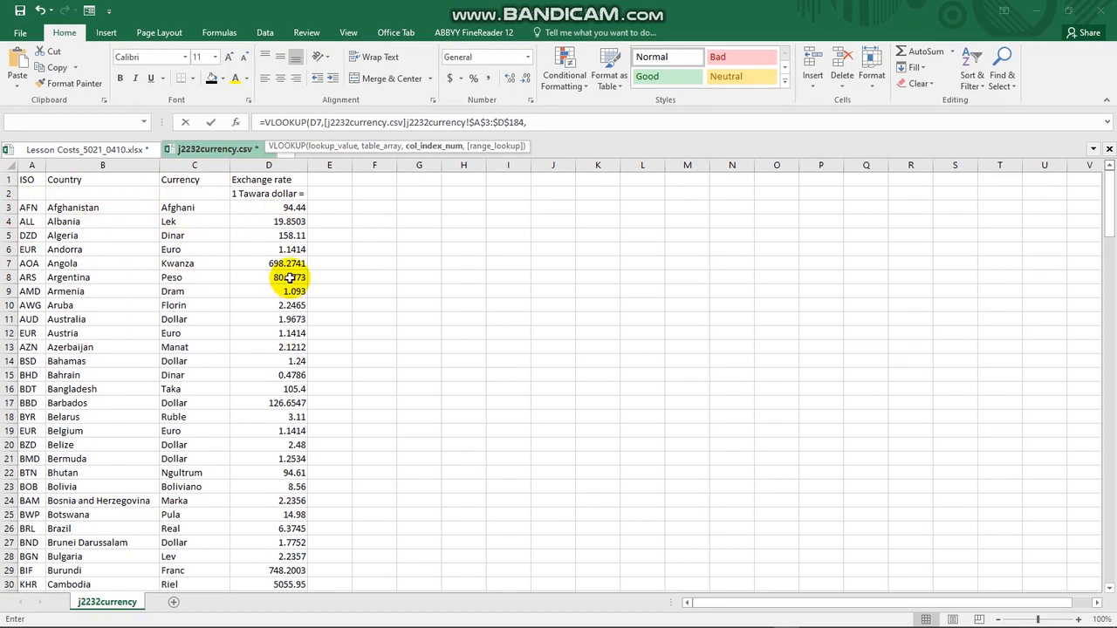
pyautogui.hotkey('ctrl', 'alt', 'd')
pyautogui.click(30, 202)
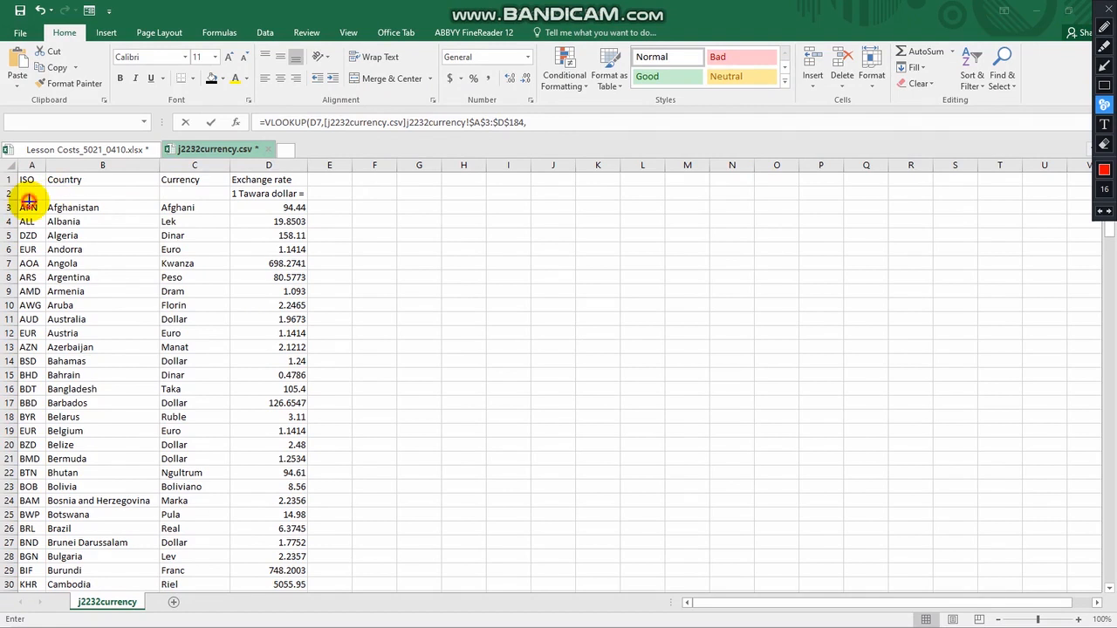
pyautogui.click(81, 199)
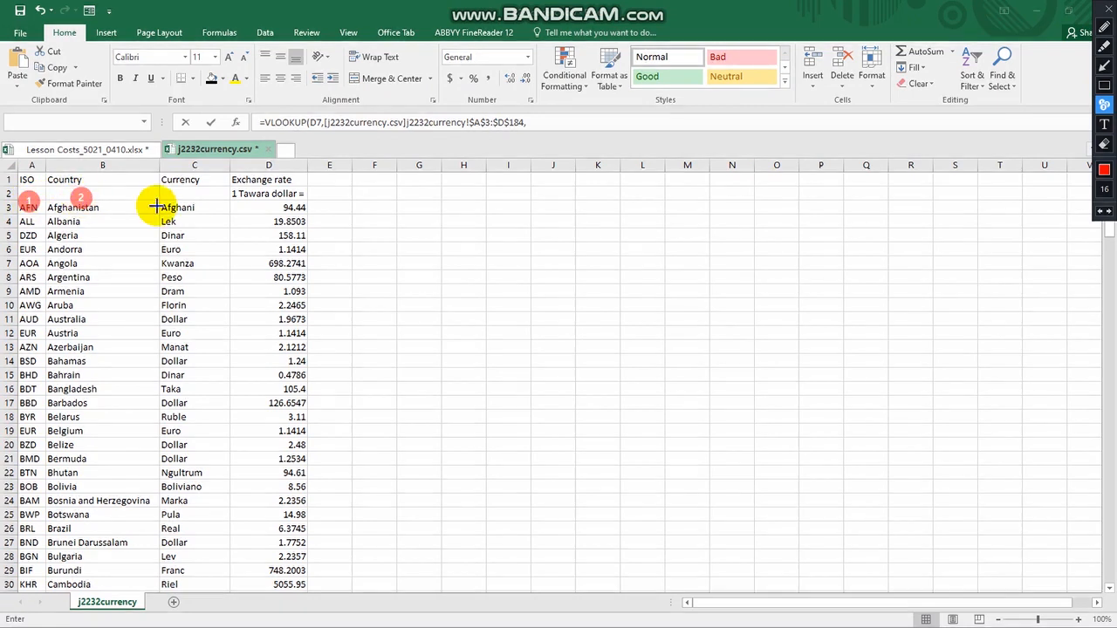
pyautogui.click(184, 202)
pyautogui.click(292, 199)
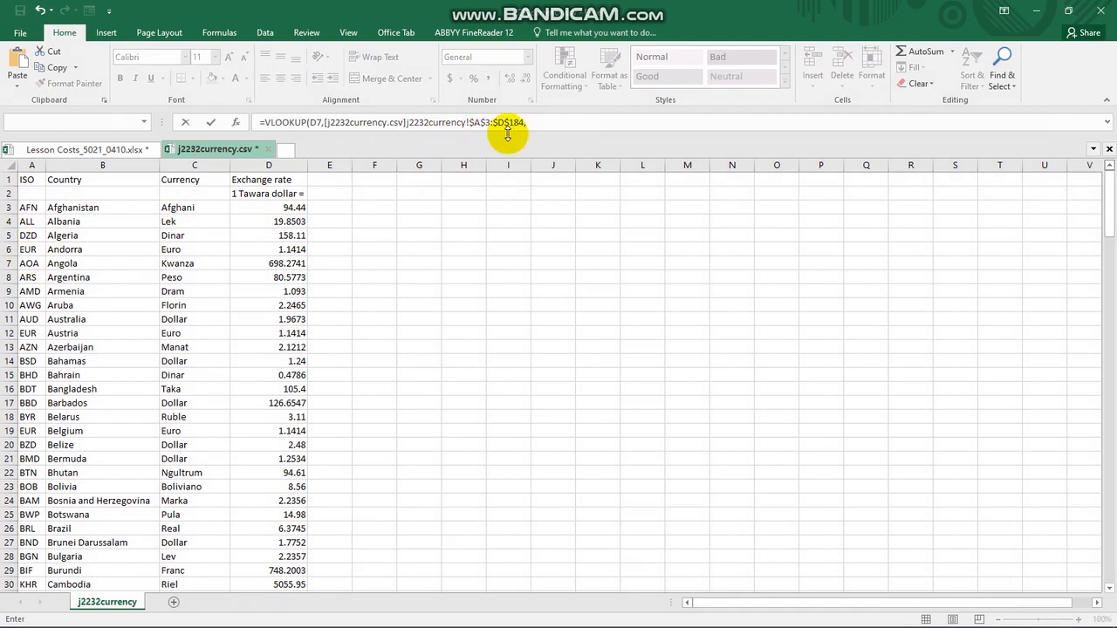
# Step: Complete the VLOOKUP formula with column index 1 and FALSE for an exact match
pyautogui.click(543, 129)
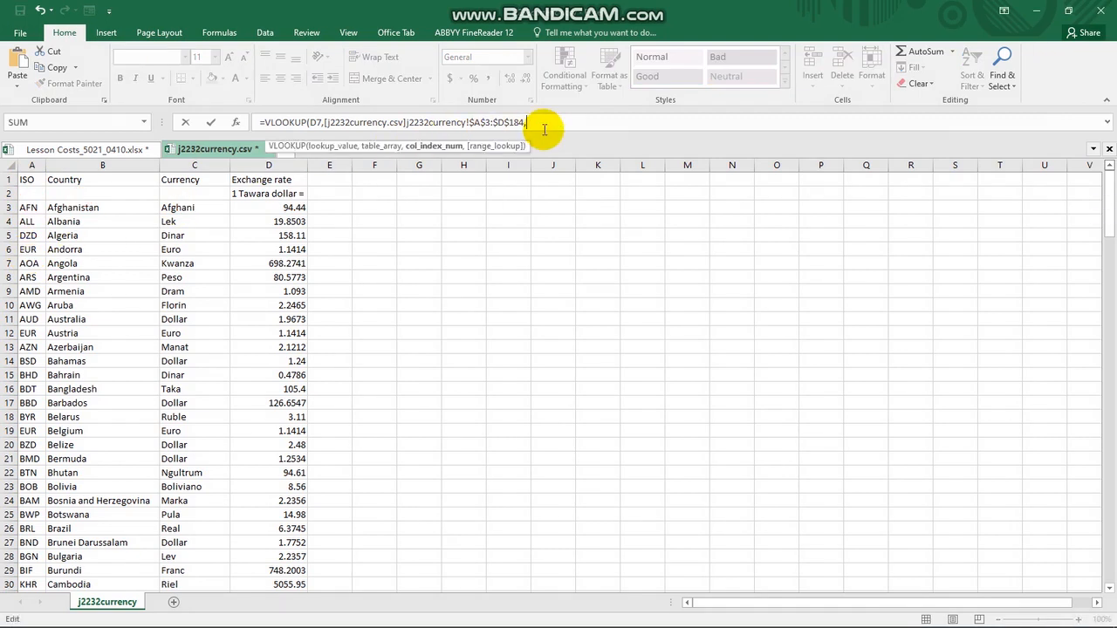
pyautogui.write('1,')
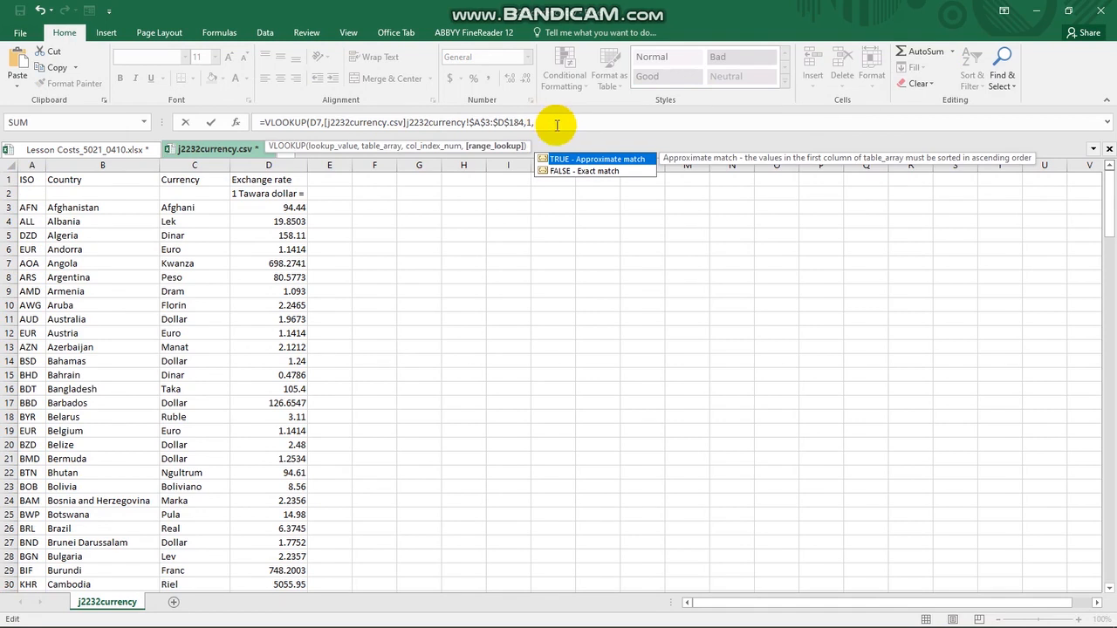
pyautogui.doubleClick(574, 172)
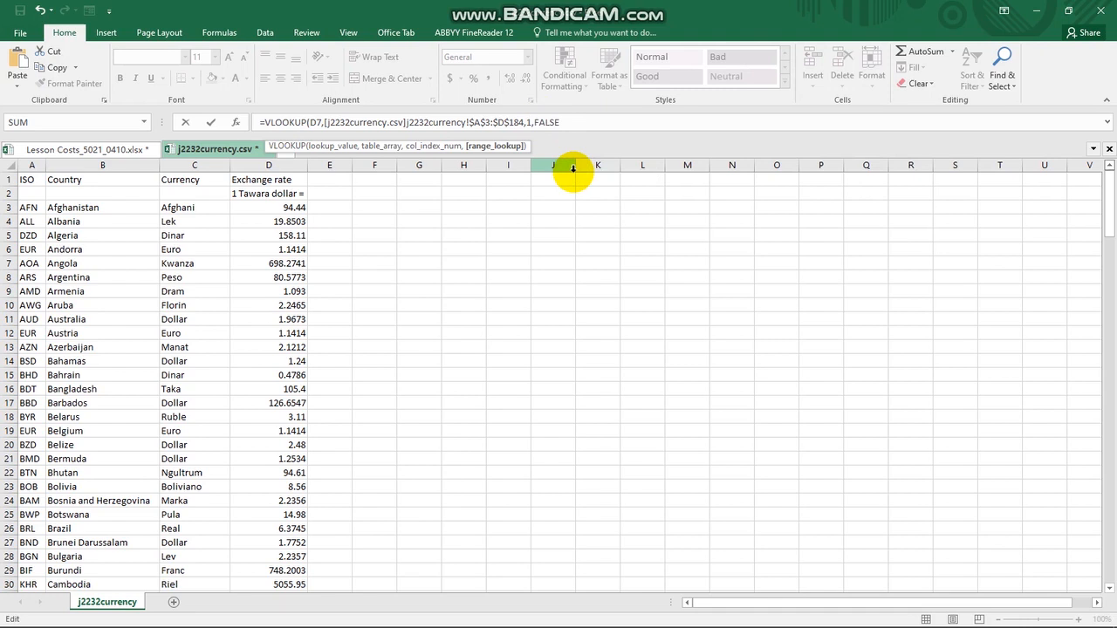
pyautogui.press('Return')
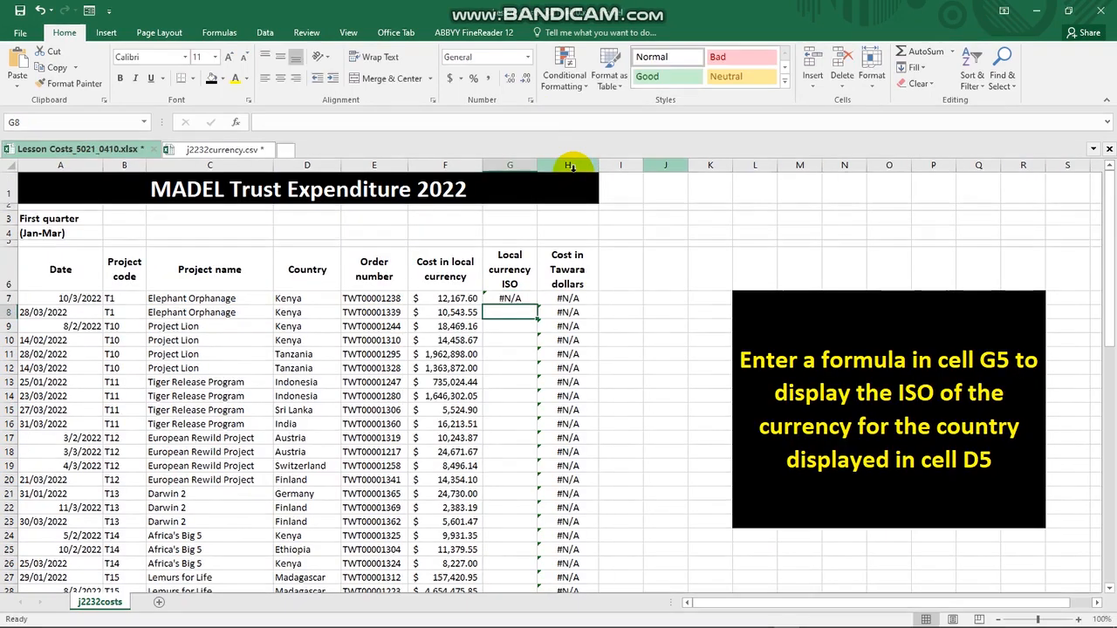
# Step: Review the VLOOKUP formula in G7 against the positions of the Country and ISO columns in j2232currency.csv
pyautogui.click(513, 297)
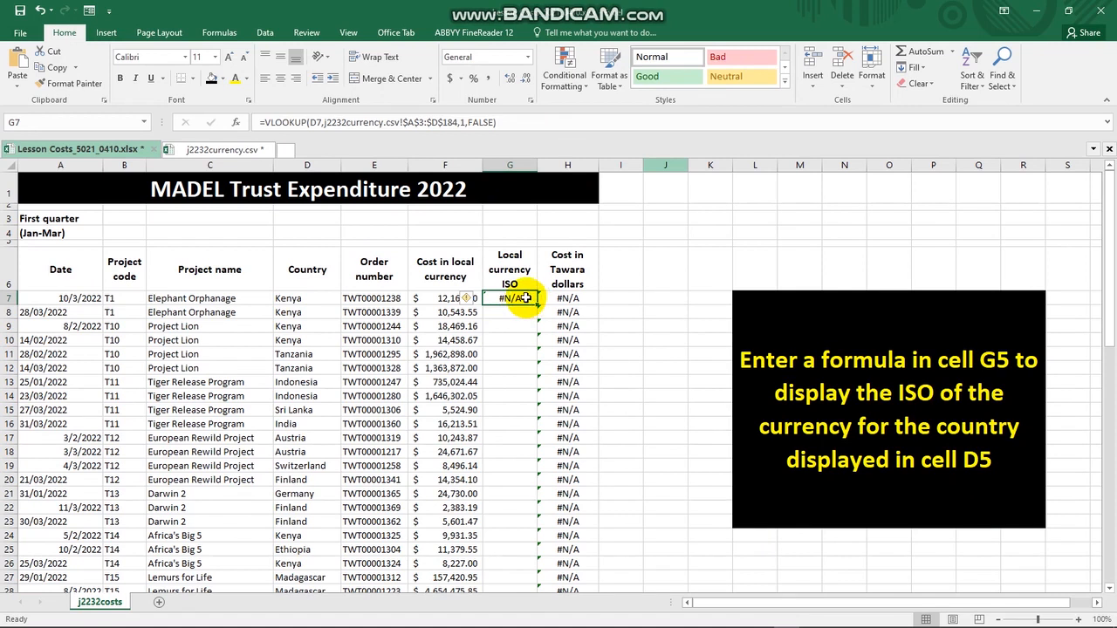
pyautogui.click(250, 151)
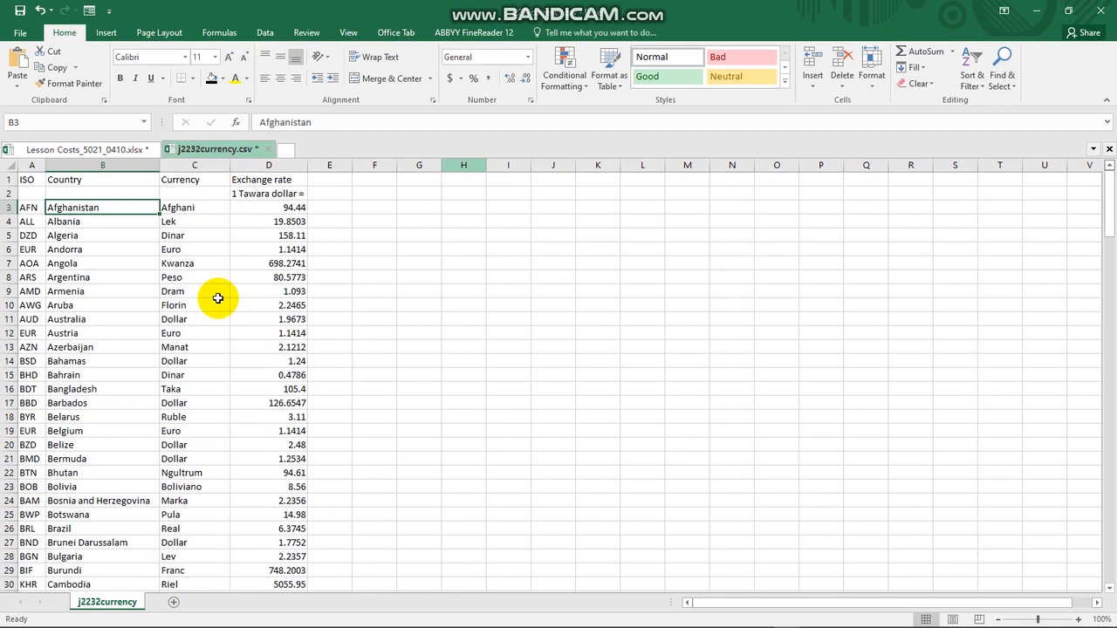
pyautogui.click(102, 165)
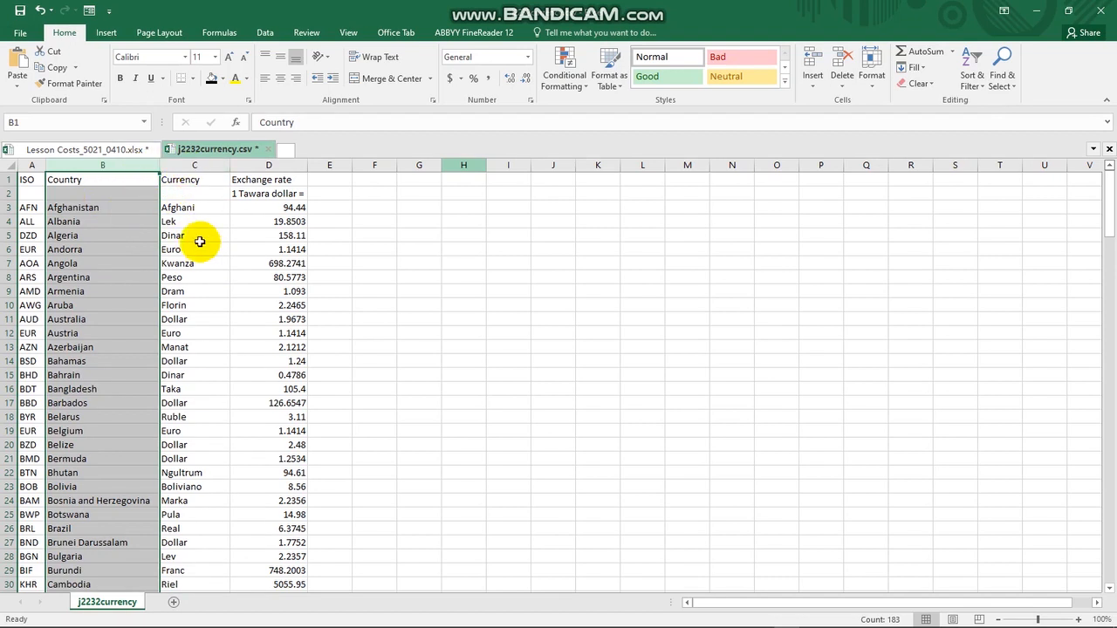
pyautogui.click(118, 220)
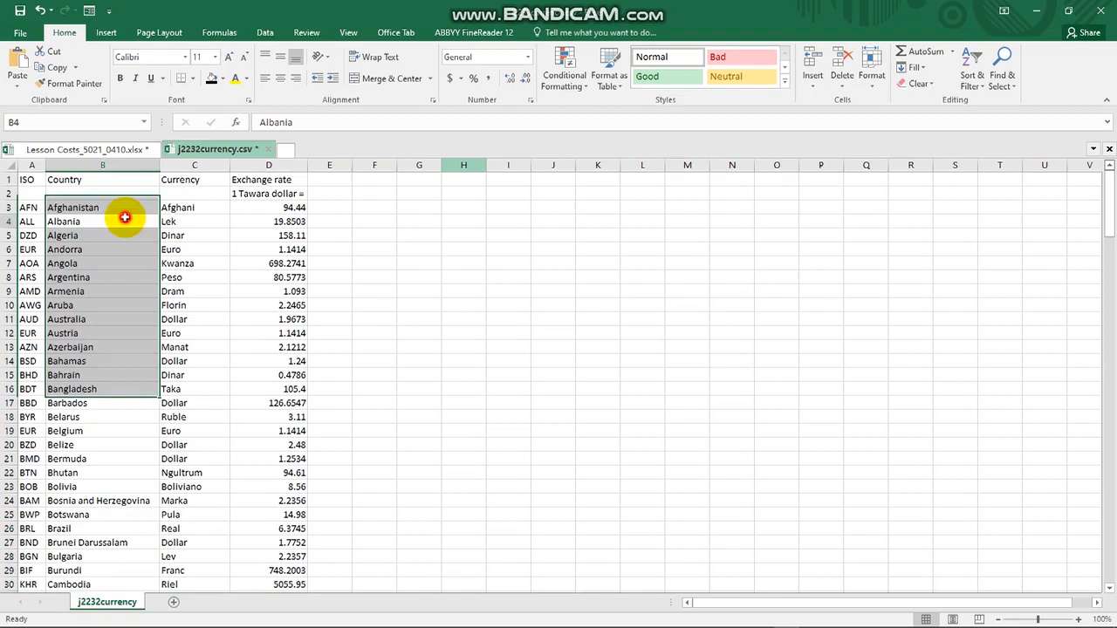
pyautogui.click(31, 165)
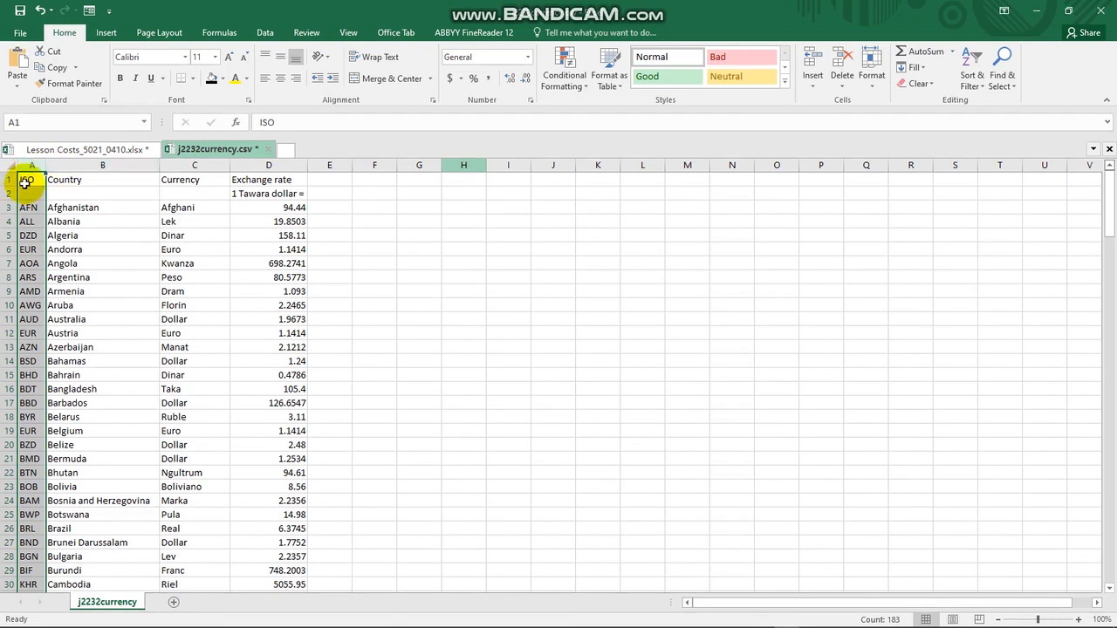
pyautogui.click(78, 244)
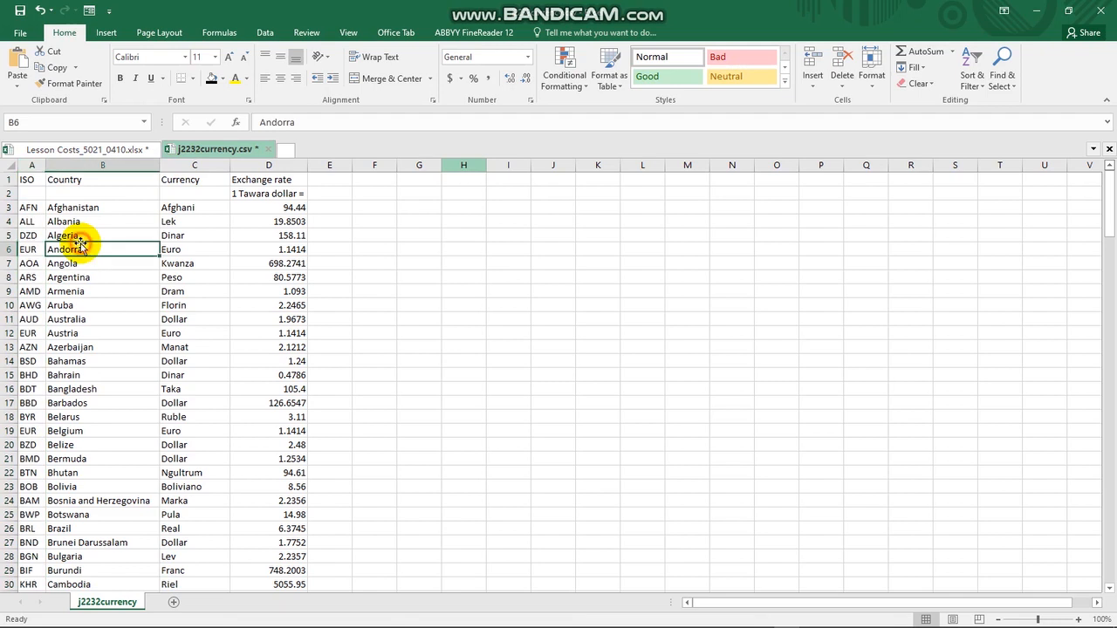
pyautogui.click(105, 152)
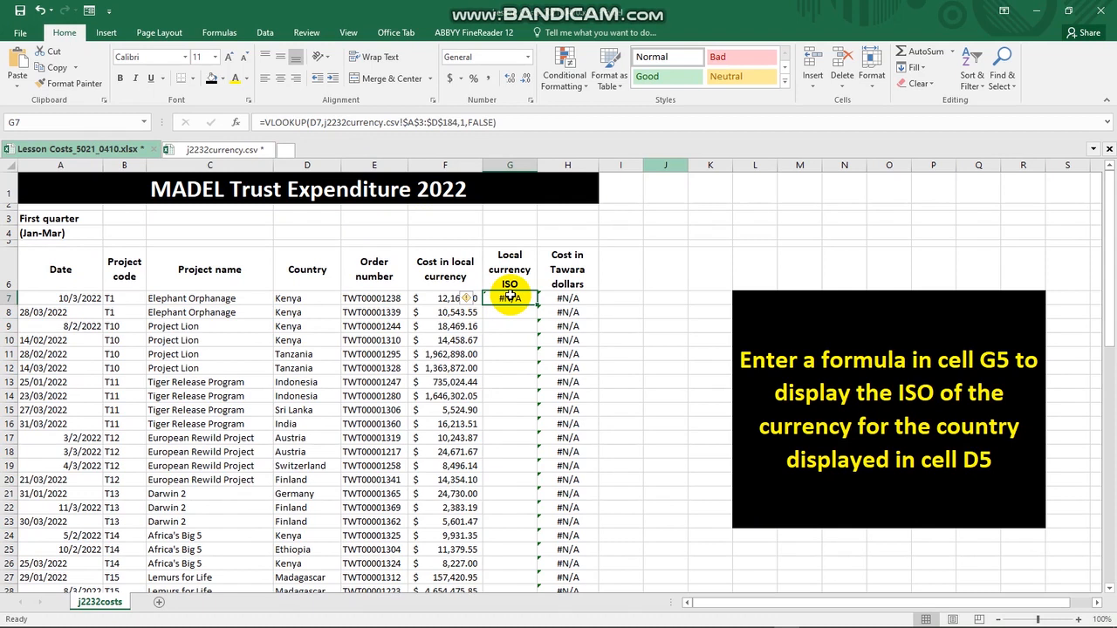
# Step: Replace the formula in G7 with a LOOKUP formula that uses the country in D7 as the lookup value
pyautogui.press('Delete')
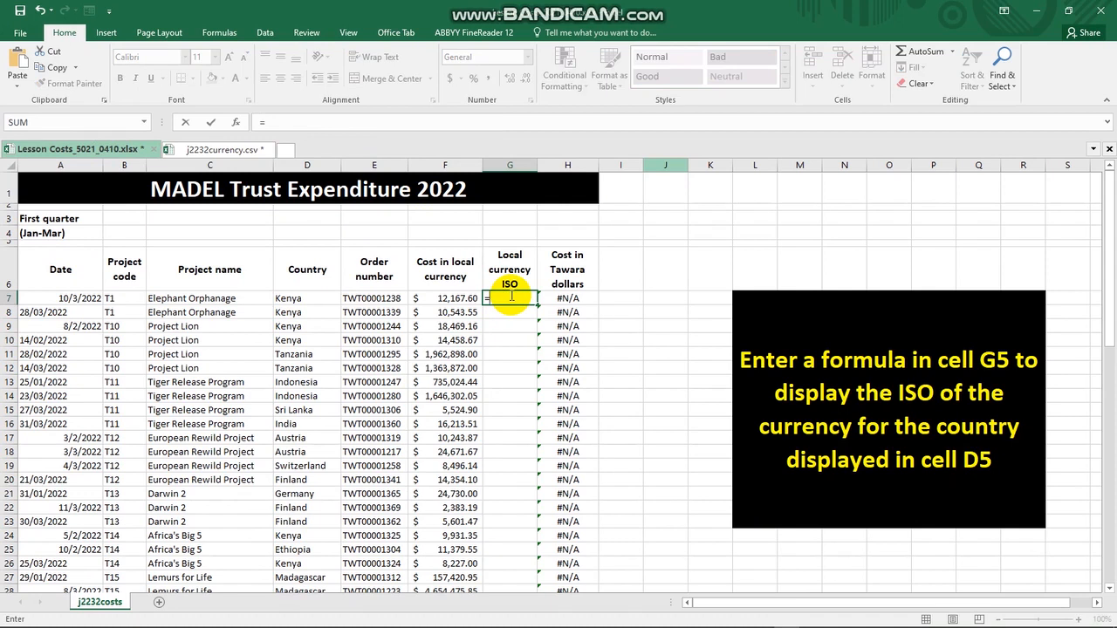
pyautogui.write('loo')
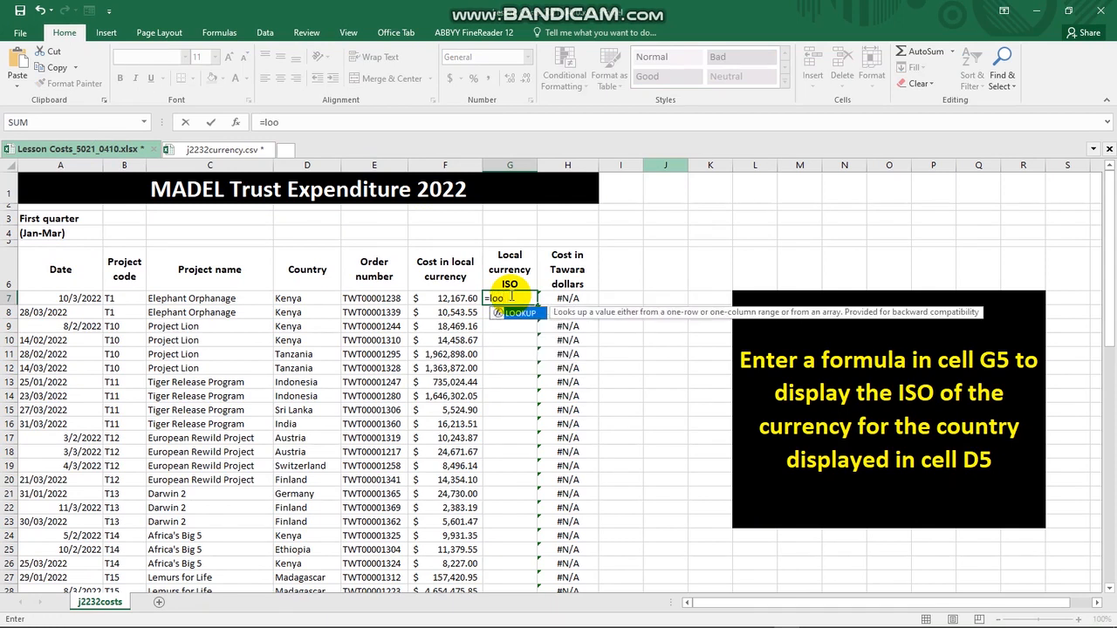
pyautogui.doubleClick(514, 313)
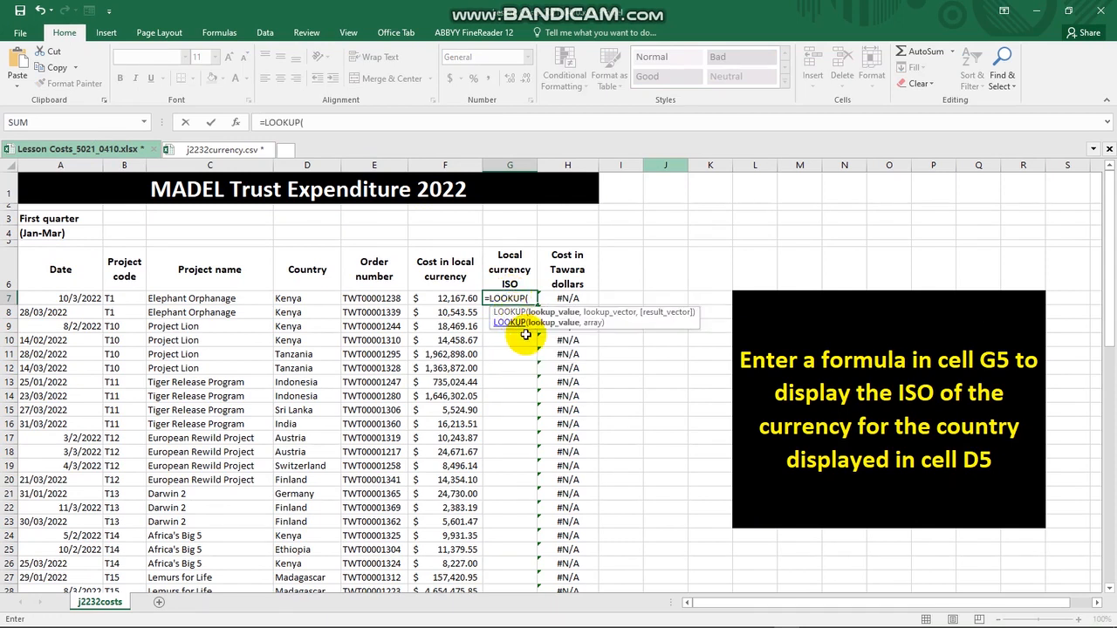
pyautogui.click(297, 298)
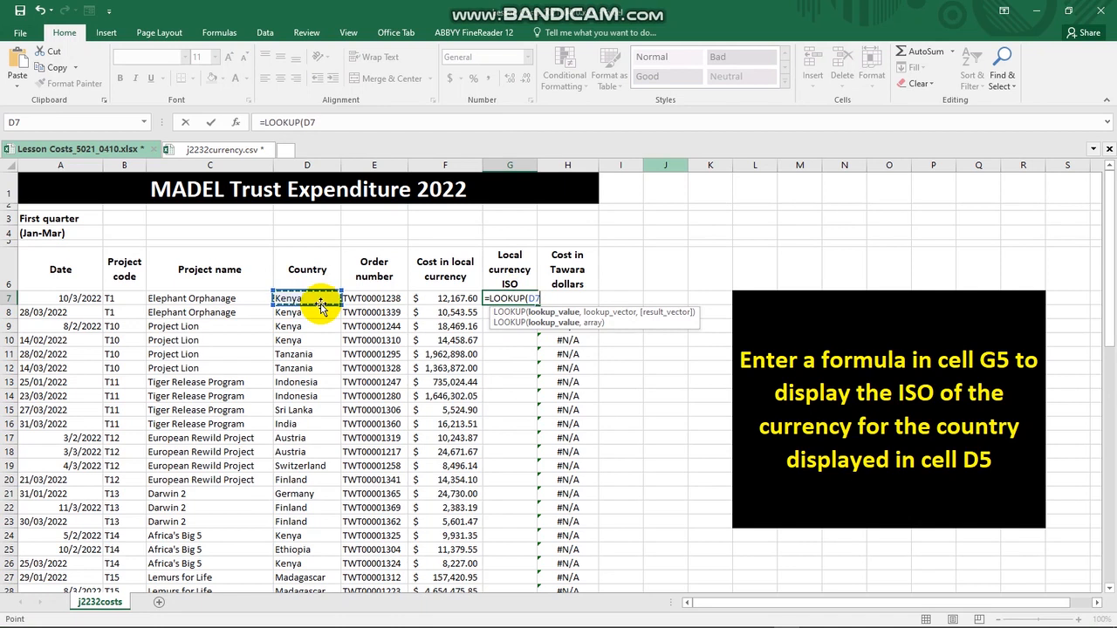
pyautogui.write(',')
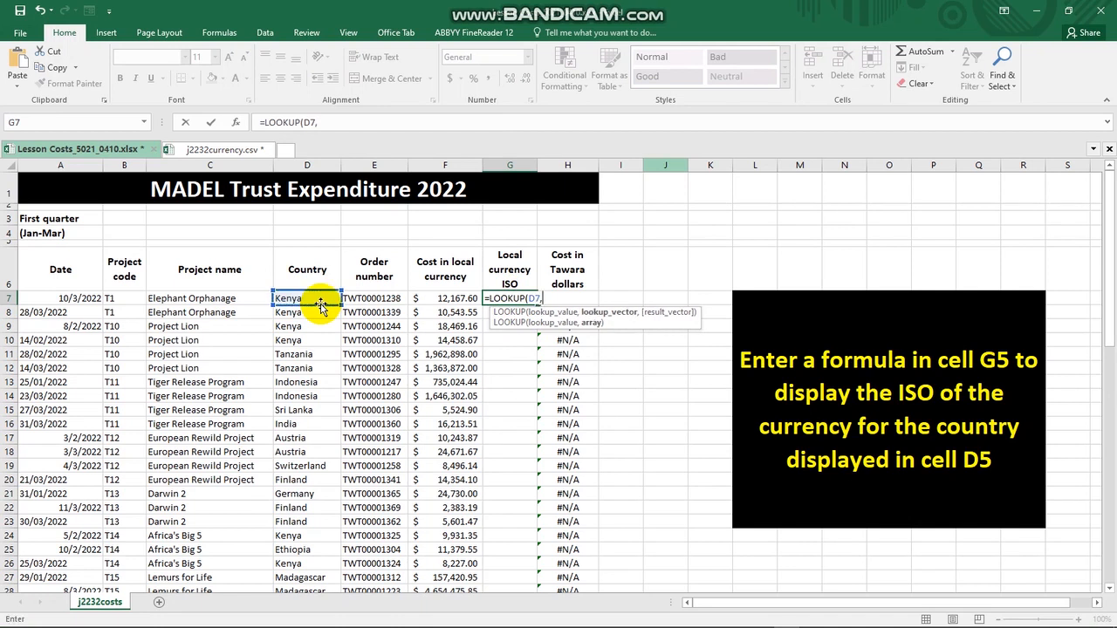
# Step: Set the LOOKUP lookup vector to the Country range B3:B184 in j2232currency.csv
pyautogui.click(234, 154)
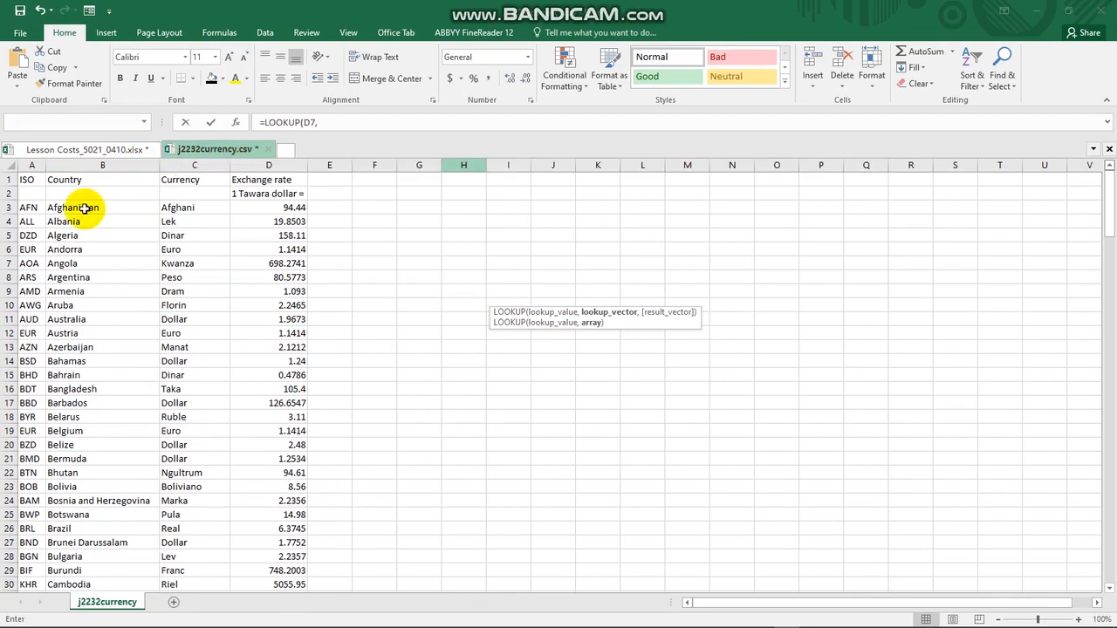
pyautogui.click(85, 208)
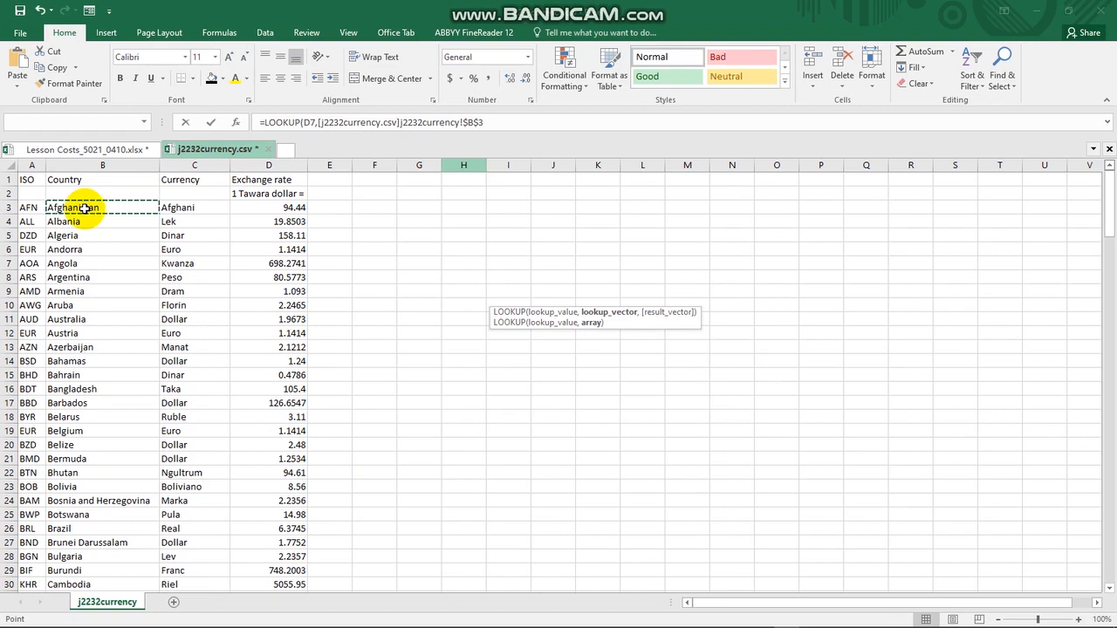
pyautogui.hotkey('ctrl', 'shift', 'Down')
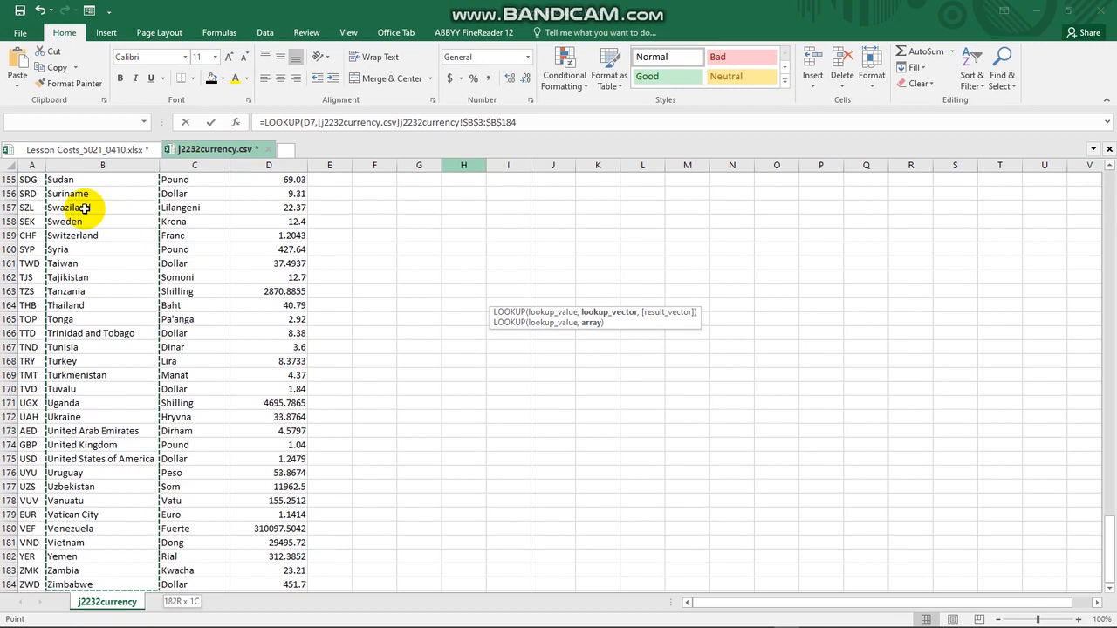
pyautogui.click(1111, 181)
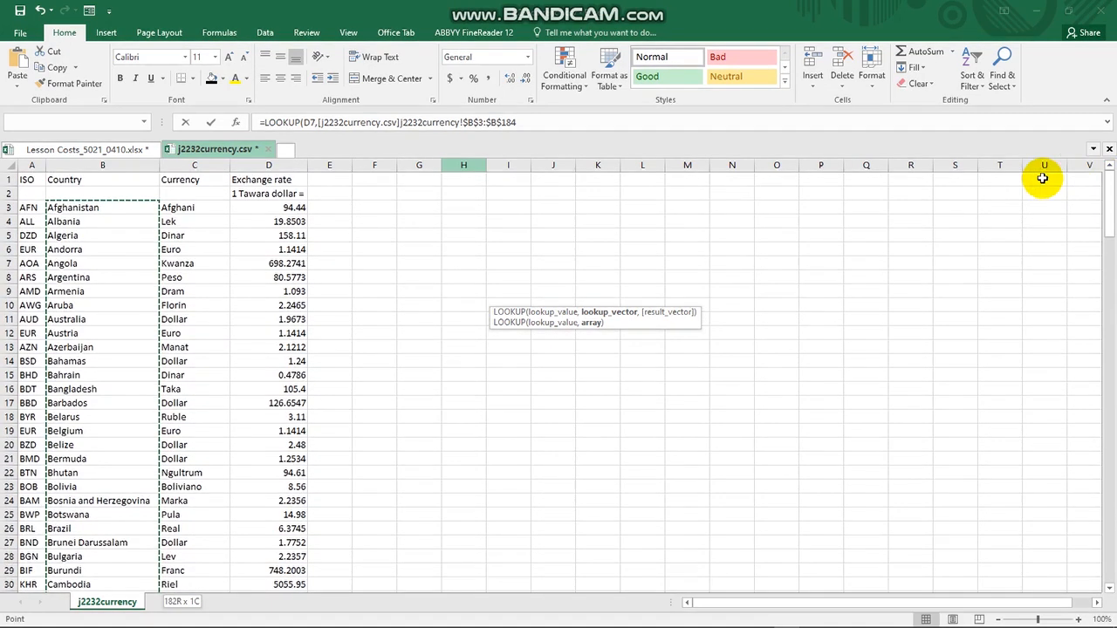
pyautogui.write(',')
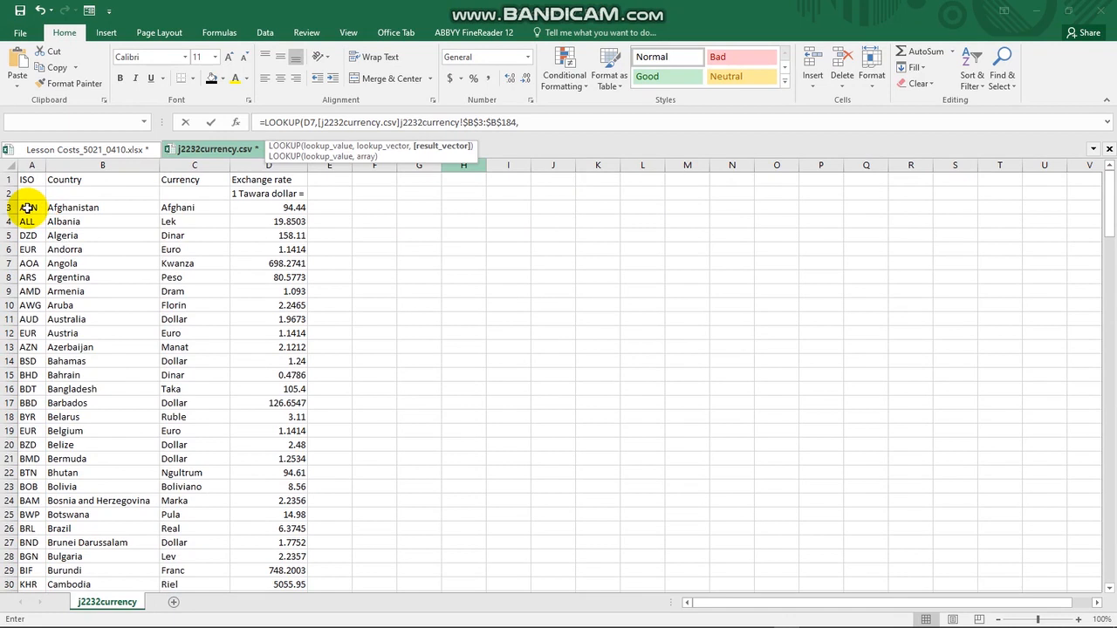
# Step: Set the LOOKUP result vector to the ISO range A3:A184 in j2232currency.csv and complete the formula
pyautogui.click(28, 208)
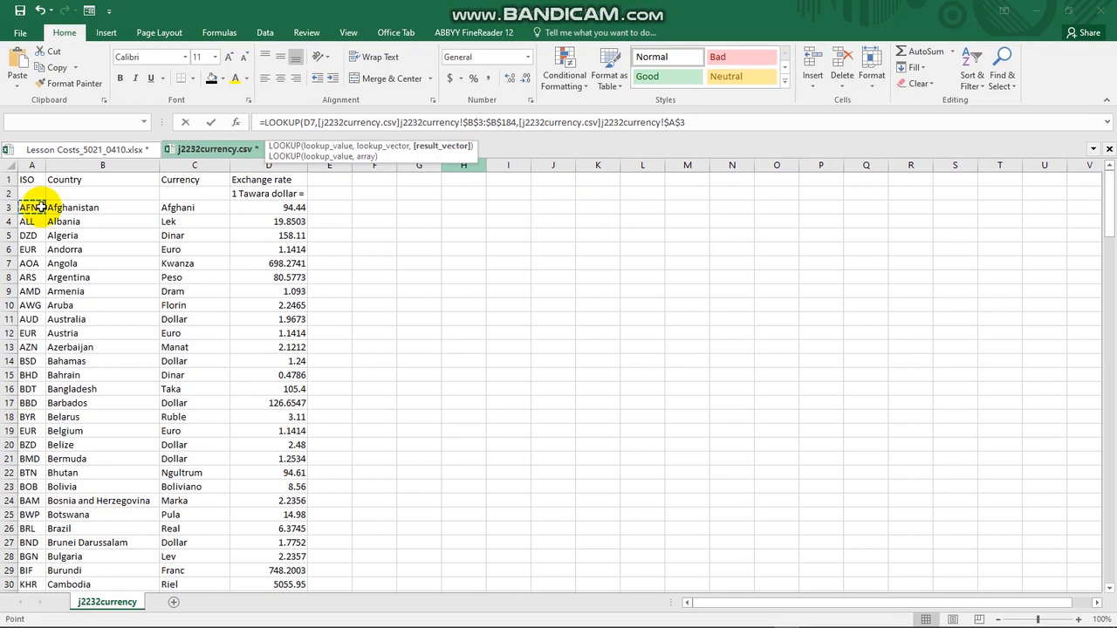
pyautogui.hotkey('ctrl', 'shift', 'Down')
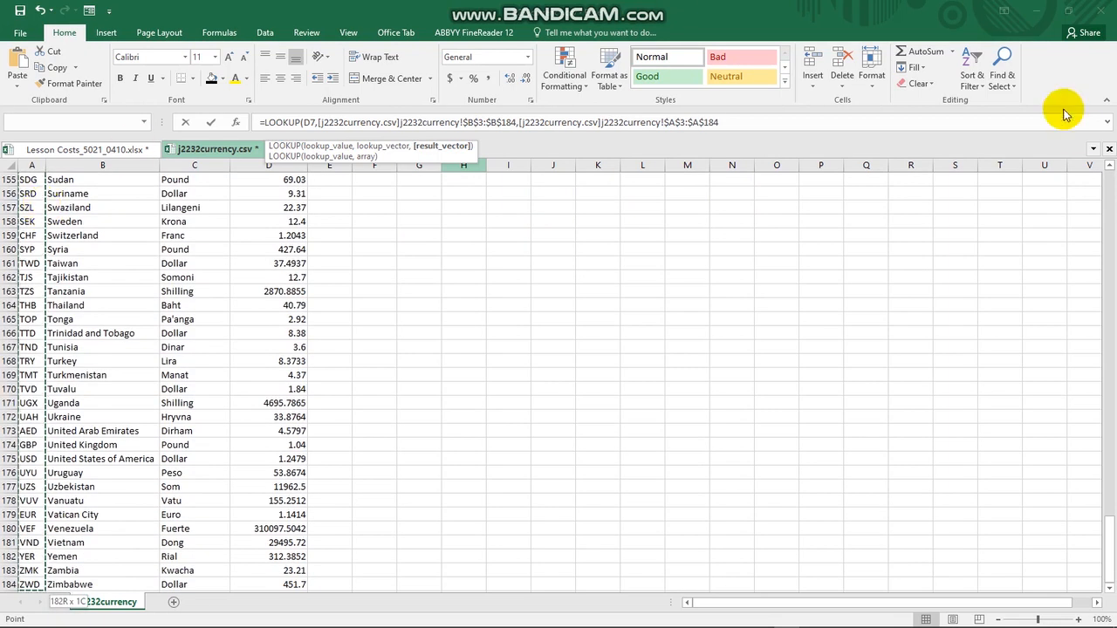
pyautogui.scroll(20, 1112, 181)
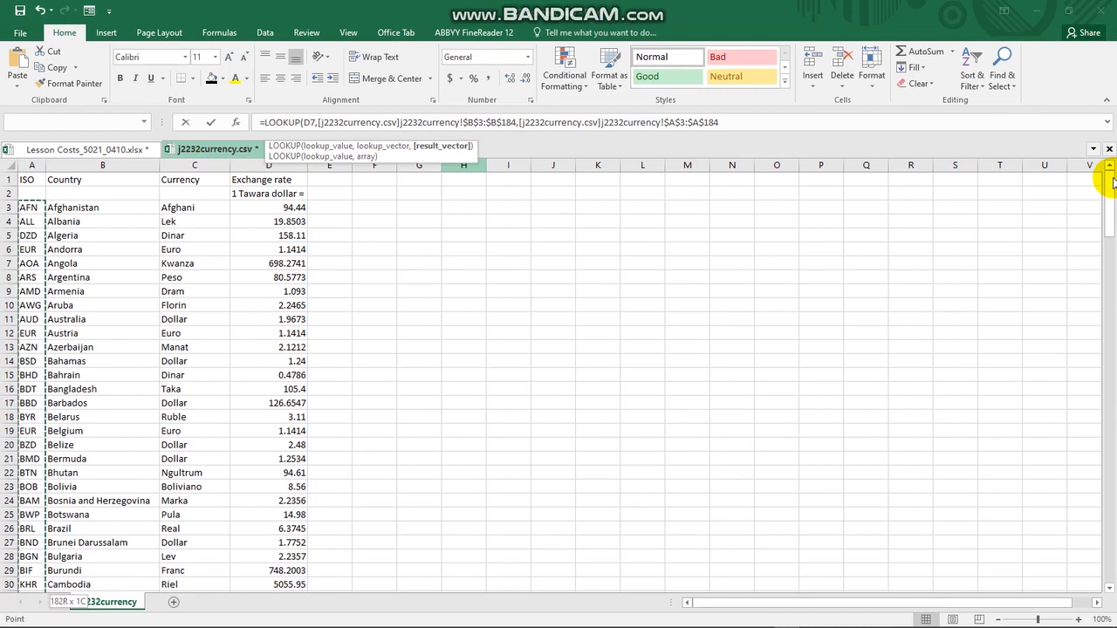
pyautogui.press('Return')
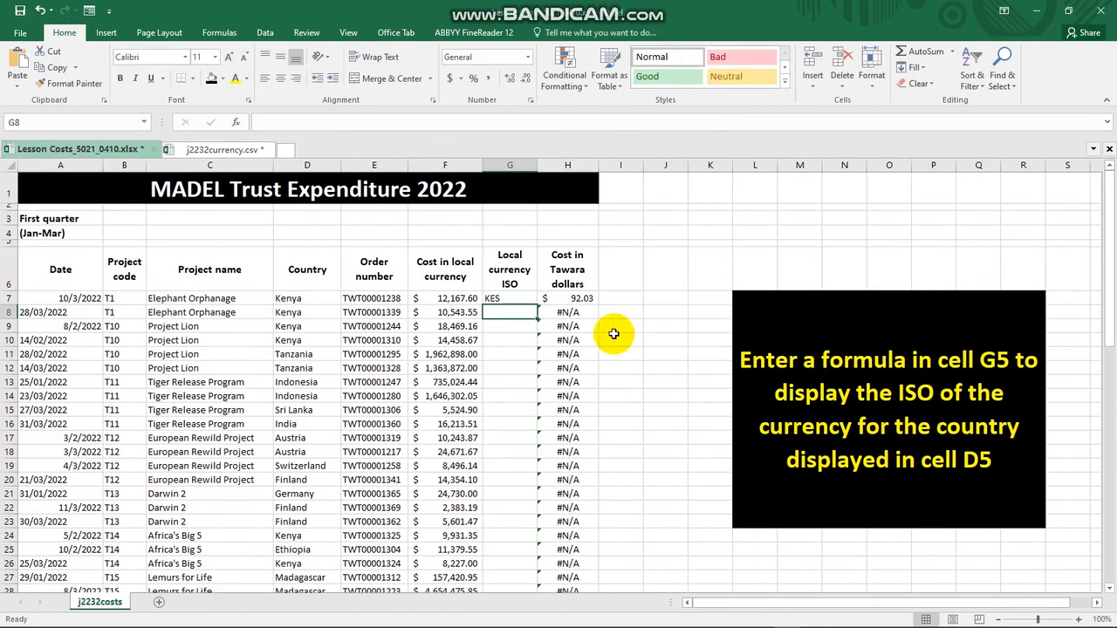
# Step: Copy the LOOKUP formula from G7 down the rest of the Local currency ISO column
pyautogui.click(513, 300)
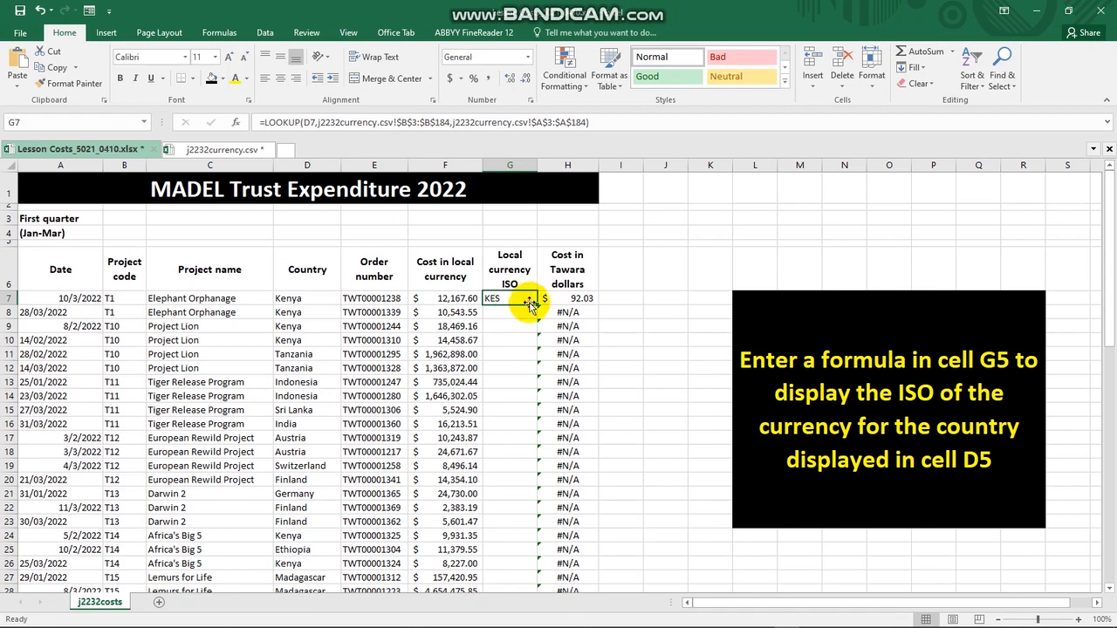
pyautogui.doubleClick(538, 302)
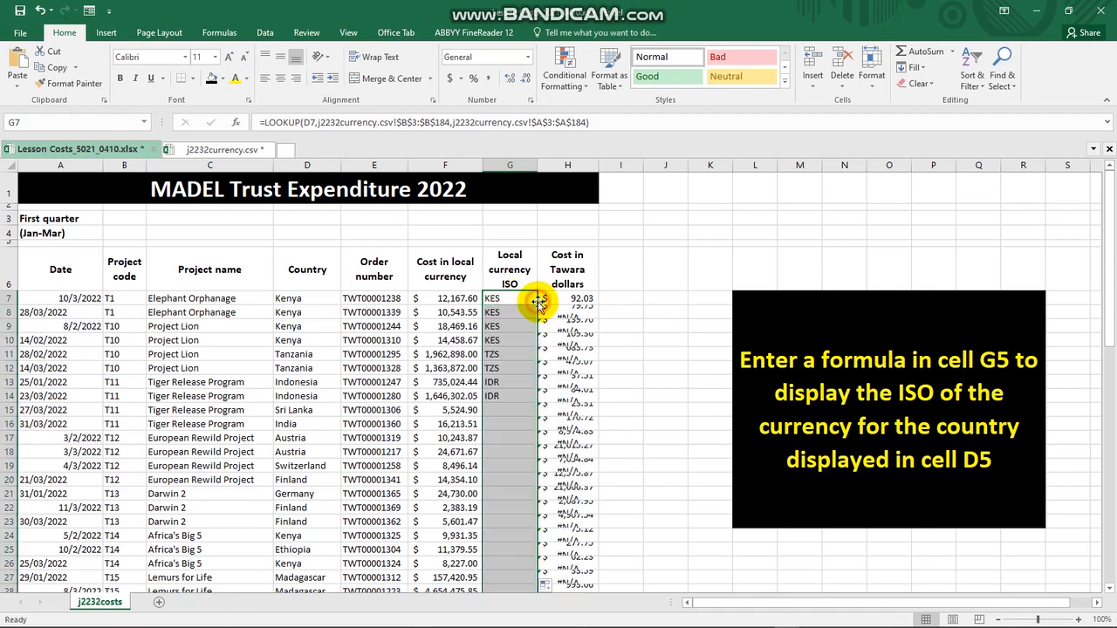